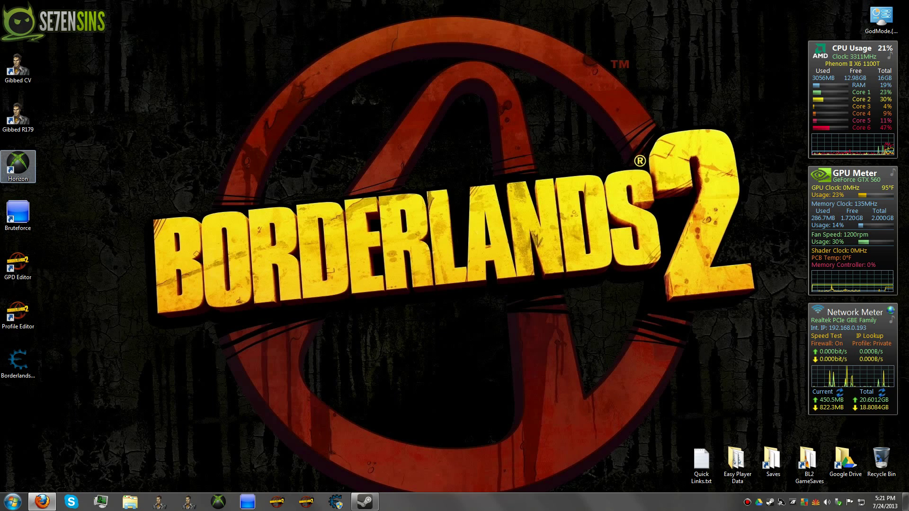
# - Launch Horizon and expand the flash drive's Games folder down to the Borderlands 2 saved games
pyautogui.click(18, 163)
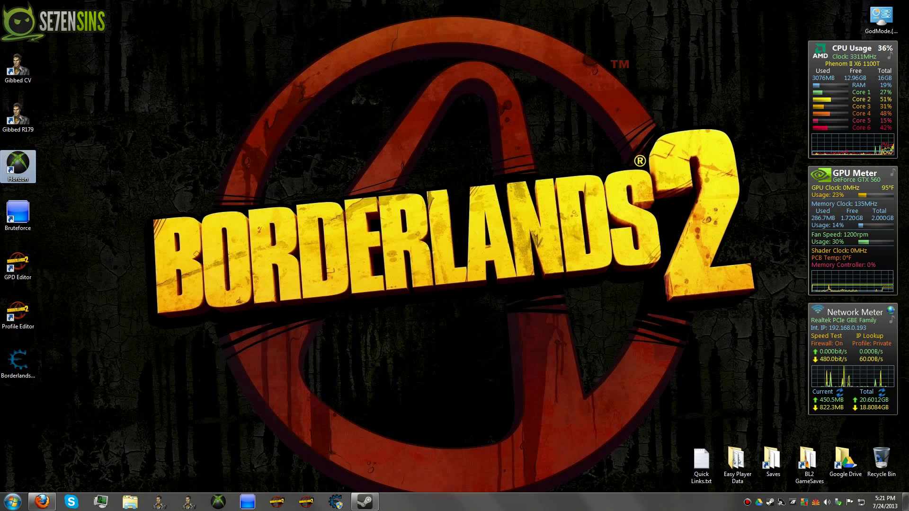
pyautogui.press('Return')
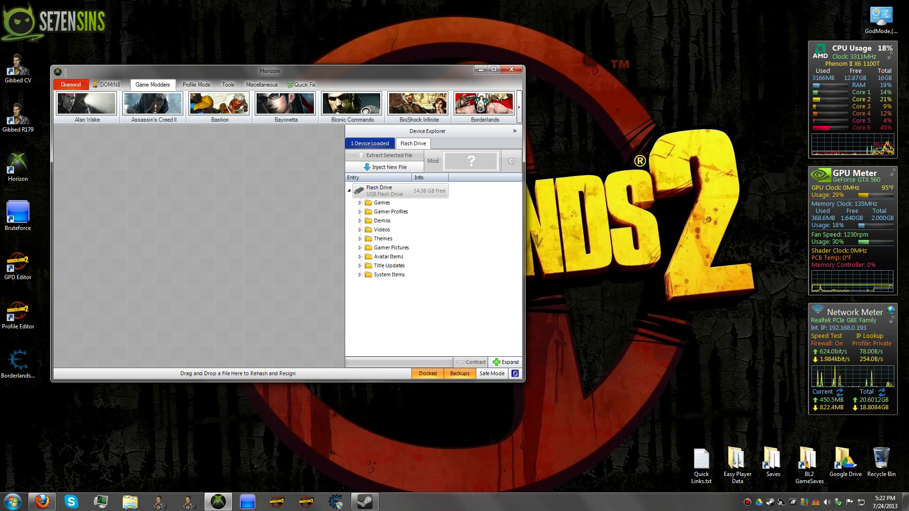
pyautogui.click(381, 202)
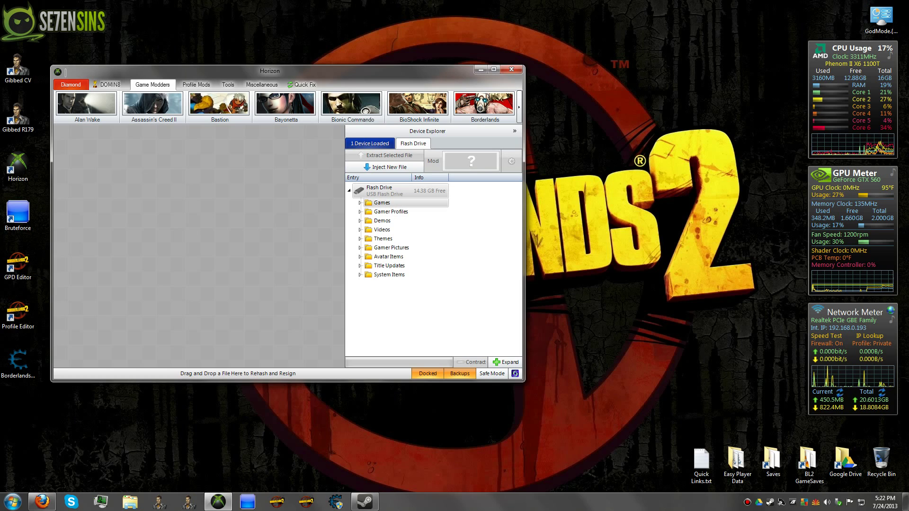
pyautogui.click(360, 202)
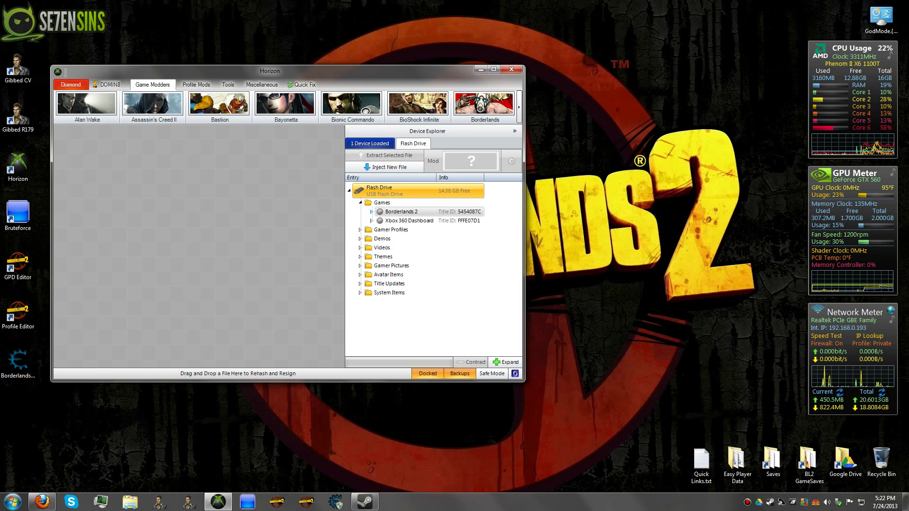
pyautogui.doubleClick(401, 211)
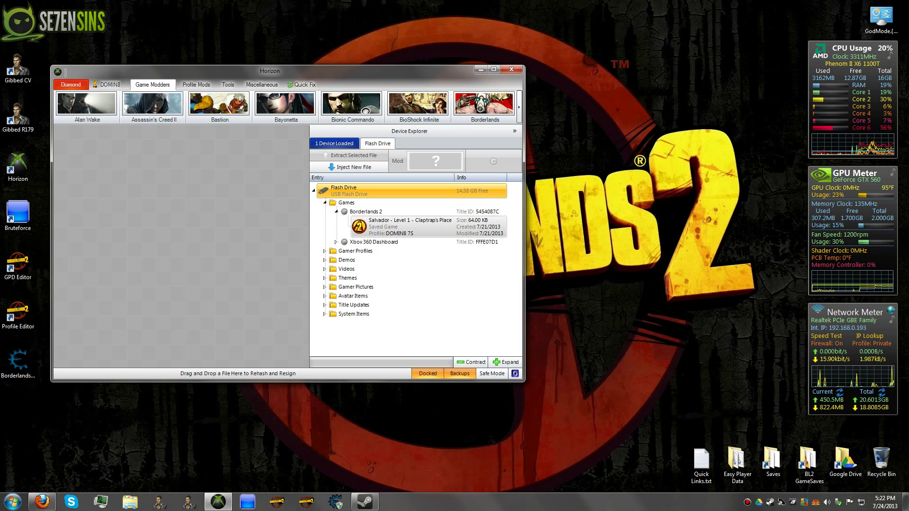
# - Extract the Salvador Level 1 saved game from the flash drive to the desktop as Save0001.sav
pyautogui.rightClick(386, 222)
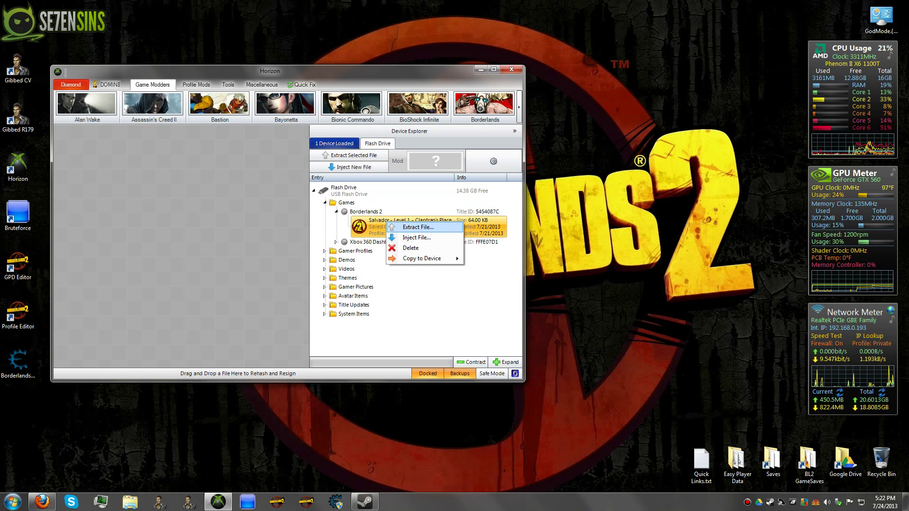
pyautogui.click(418, 227)
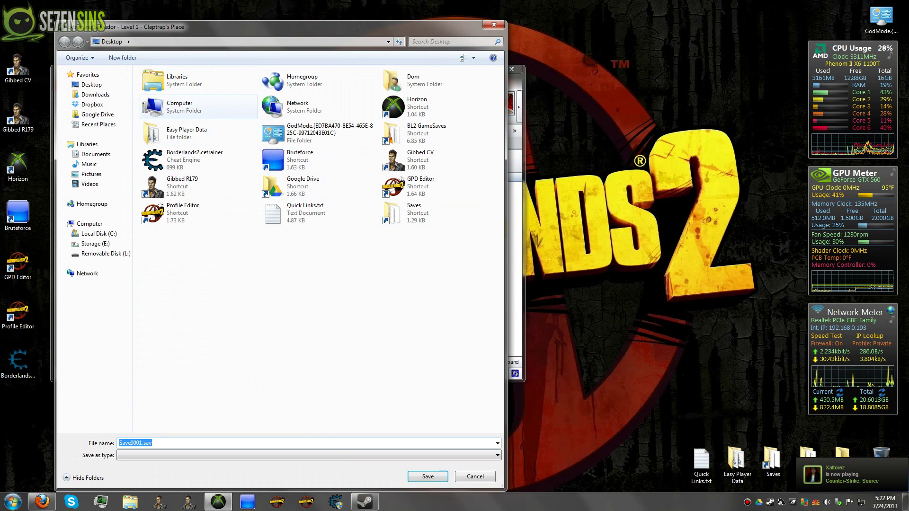
pyautogui.click(428, 476)
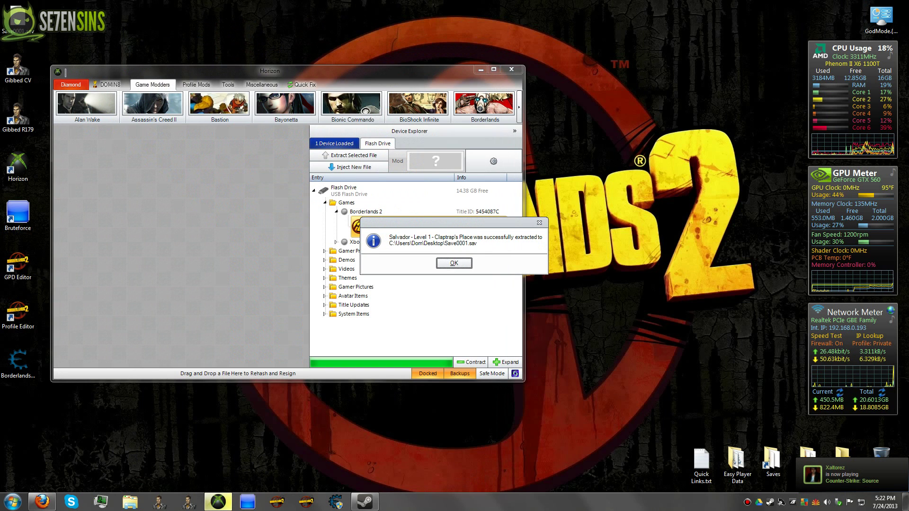
pyautogui.press('Return')
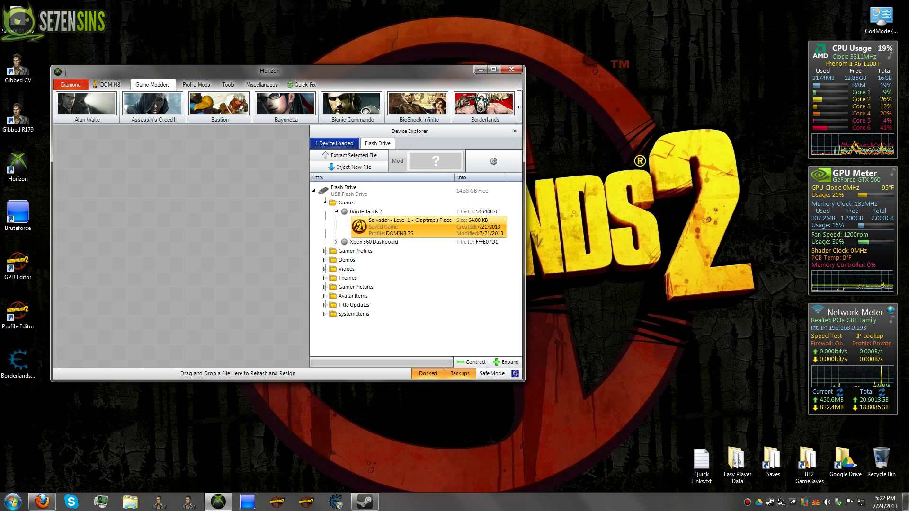
# - Try to open Save0001.sav from the desktop as an X360 save in Gibbed's Borderlands 2 Save Editor, then minimize the editor
pyautogui.click(159, 502)
pyautogui.click(159, 502)
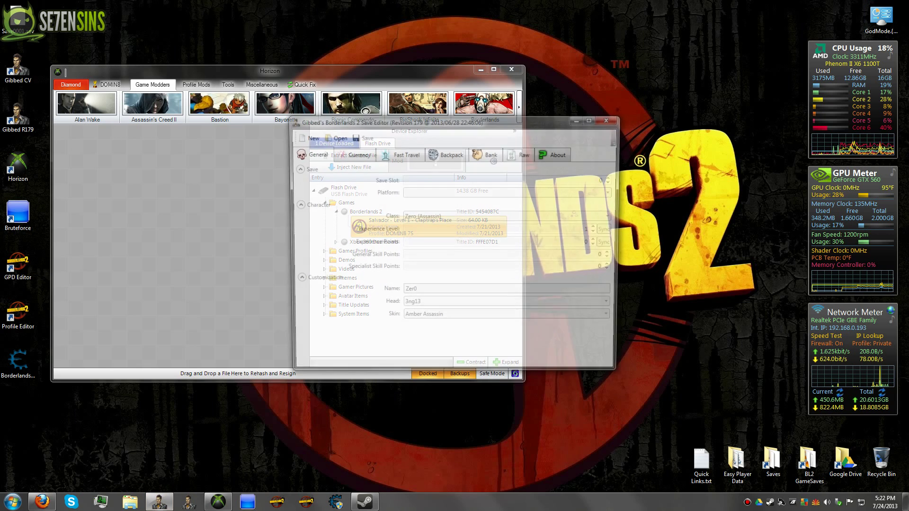
pyautogui.click(334, 136)
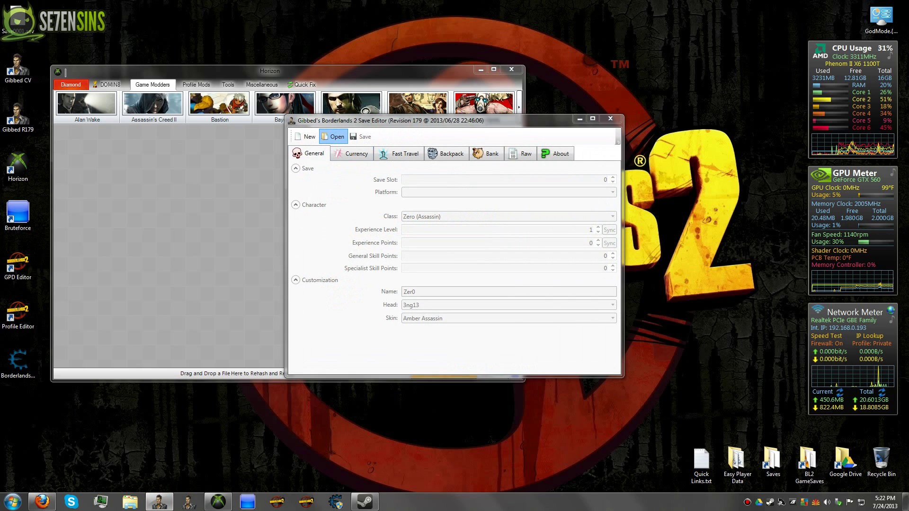
pyautogui.click(327, 193)
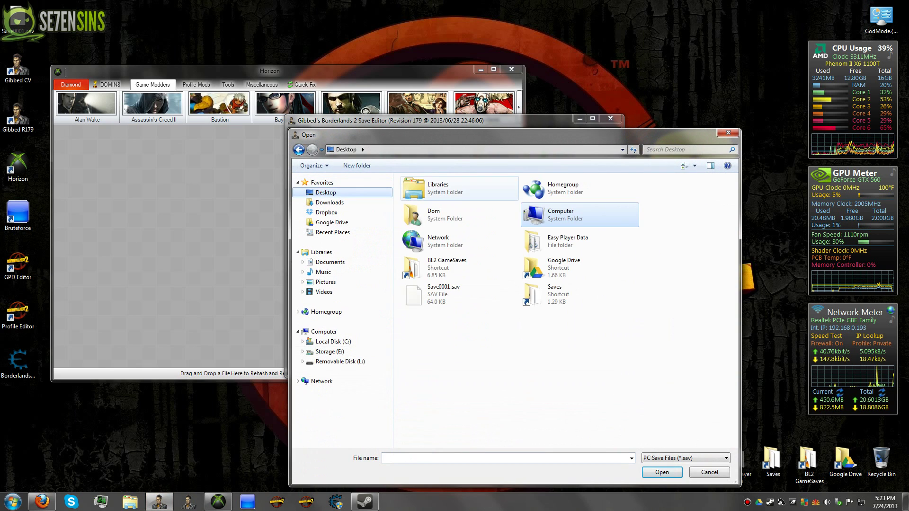
pyautogui.click(460, 294)
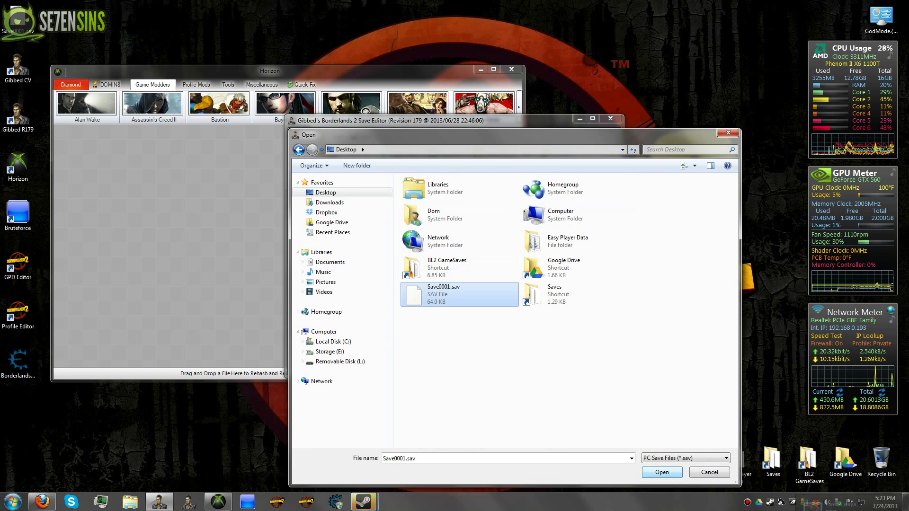
pyautogui.click(685, 458)
pyautogui.click(670, 475)
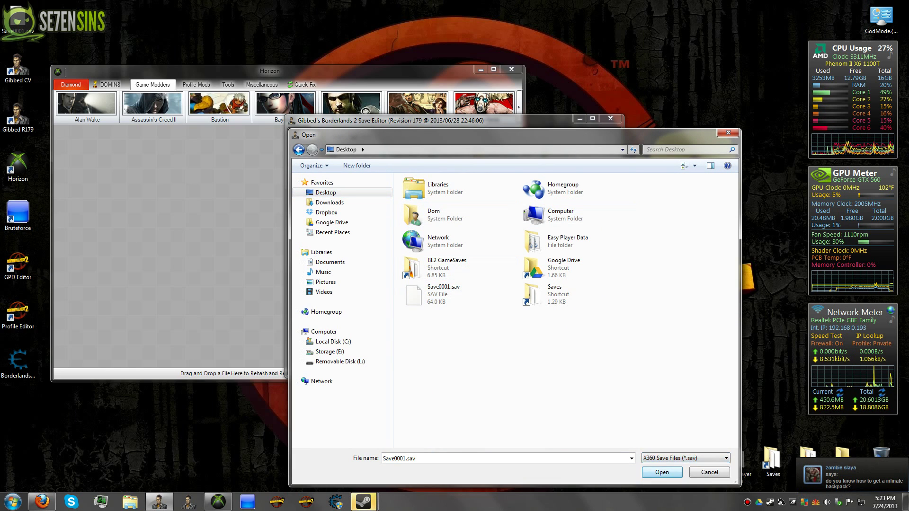
pyautogui.click(663, 473)
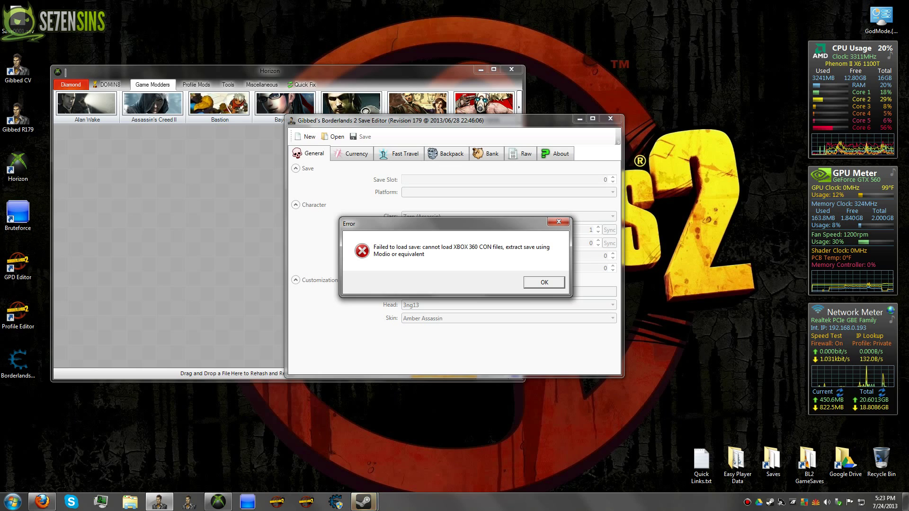
pyautogui.click(543, 283)
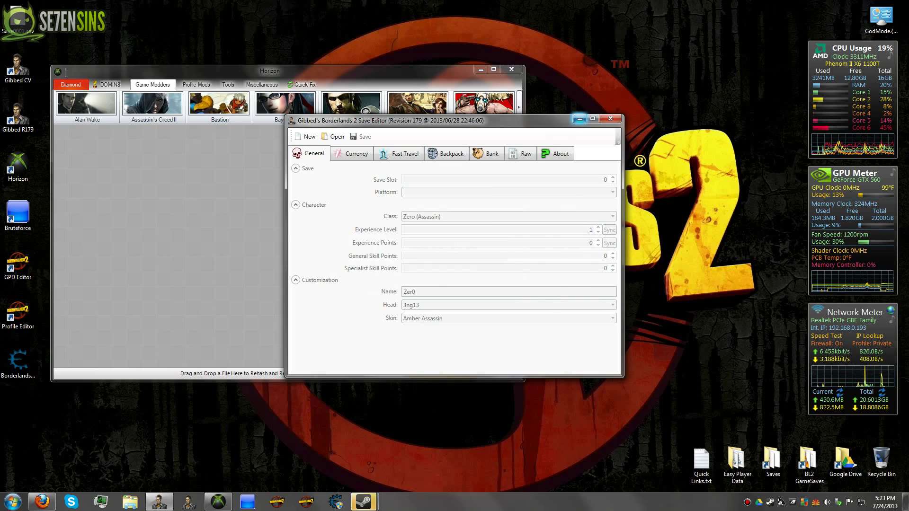
pyautogui.click(580, 119)
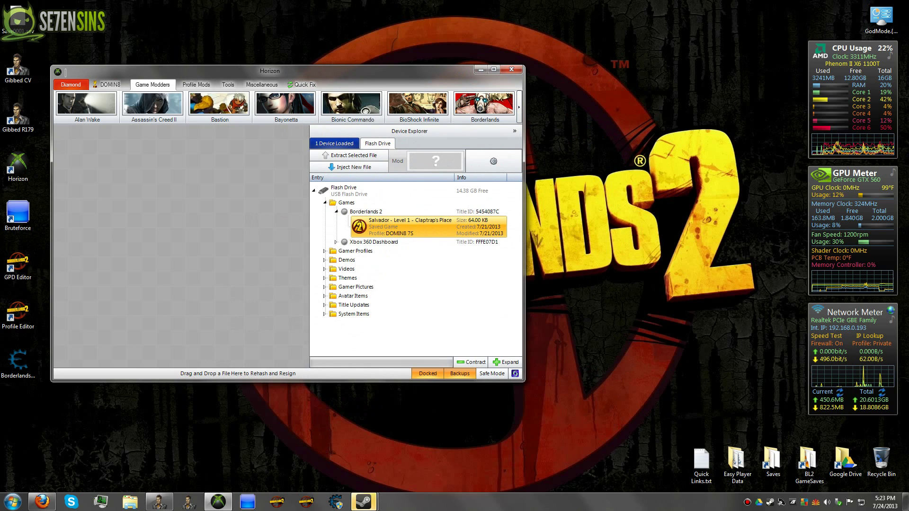
# - Open the Salvador Level 1 save package in Horizon and display its contents
pyautogui.doubleClick(410, 226)
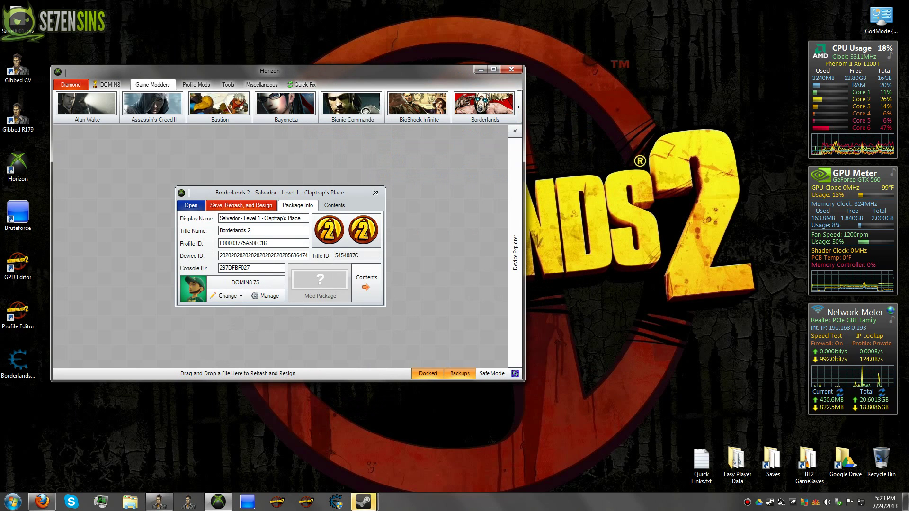
pyautogui.moveTo(318, 193); pyautogui.dragTo(245, 168)
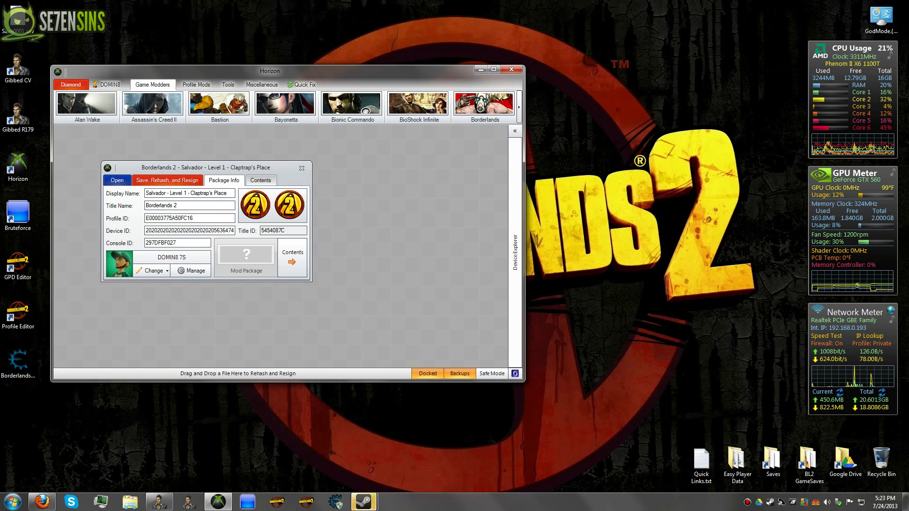
pyautogui.click(261, 180)
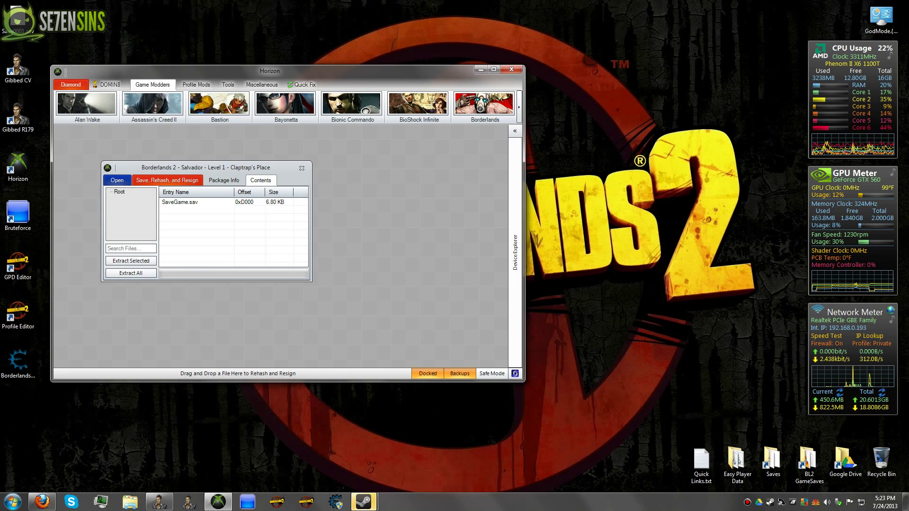
# - Extract SaveGame.sav from the package to the desktop and move its desktop icon below the Horizon window
pyautogui.click(180, 202)
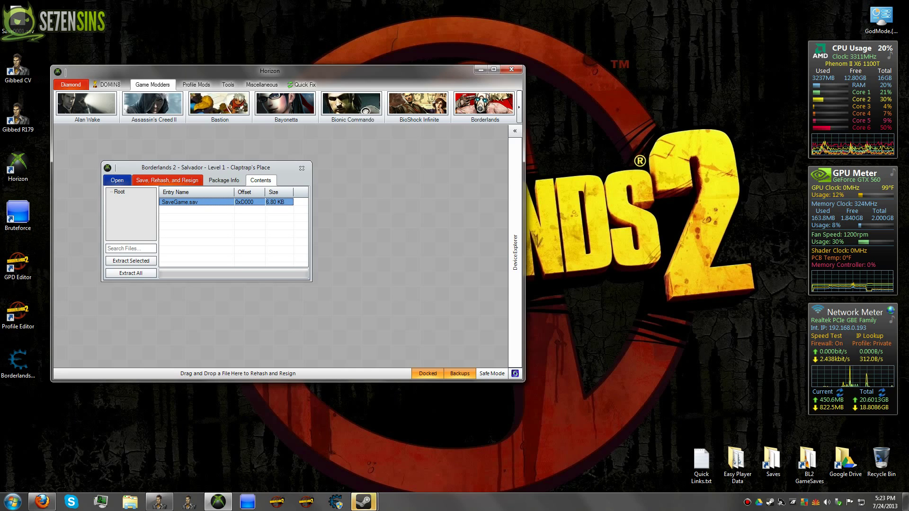
pyautogui.rightClick(224, 203)
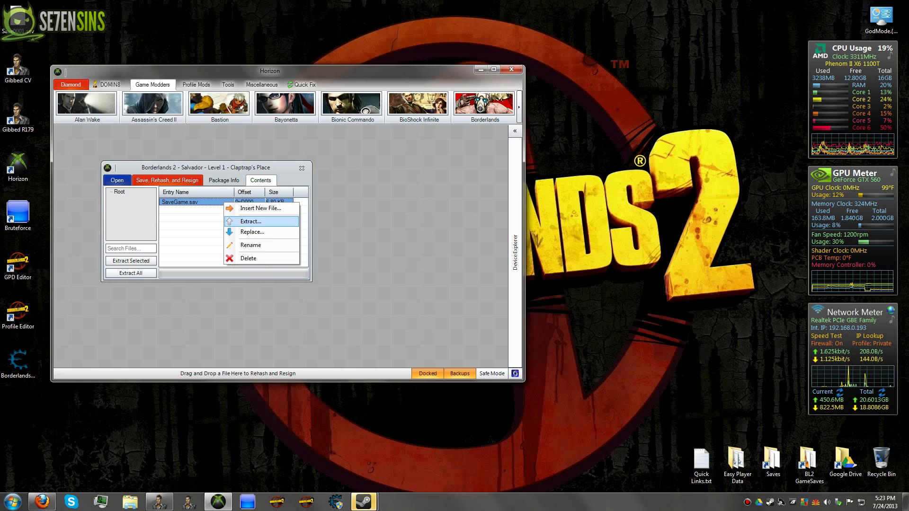
pyautogui.click(246, 221)
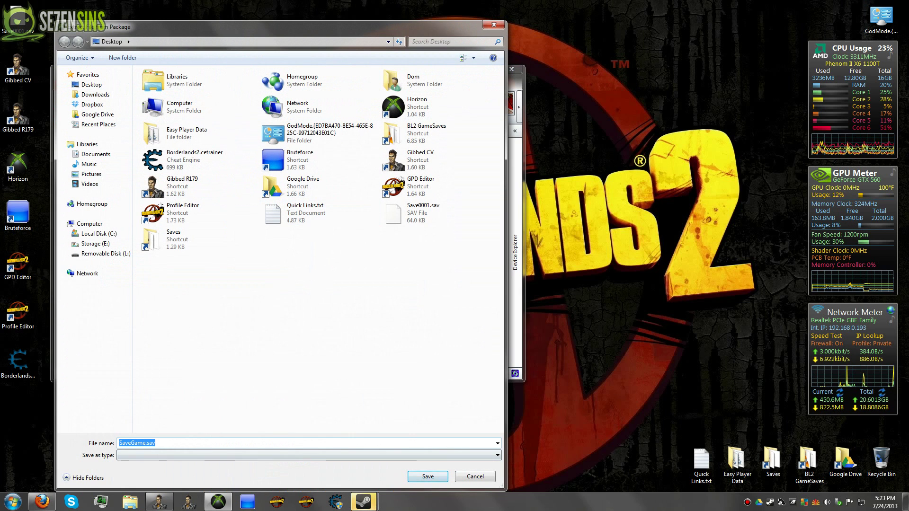
pyautogui.press('Return')
pyautogui.press('Return')
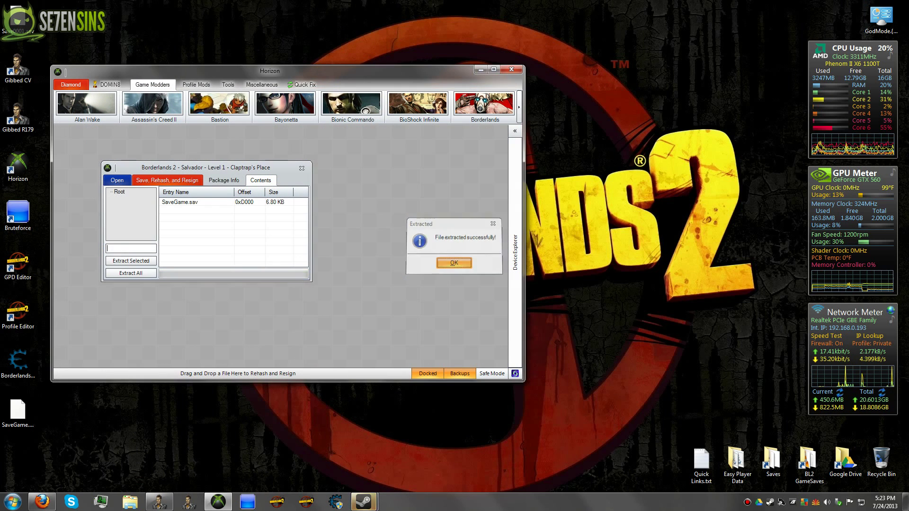
pyautogui.moveTo(18, 410); pyautogui.dragTo(175, 412)
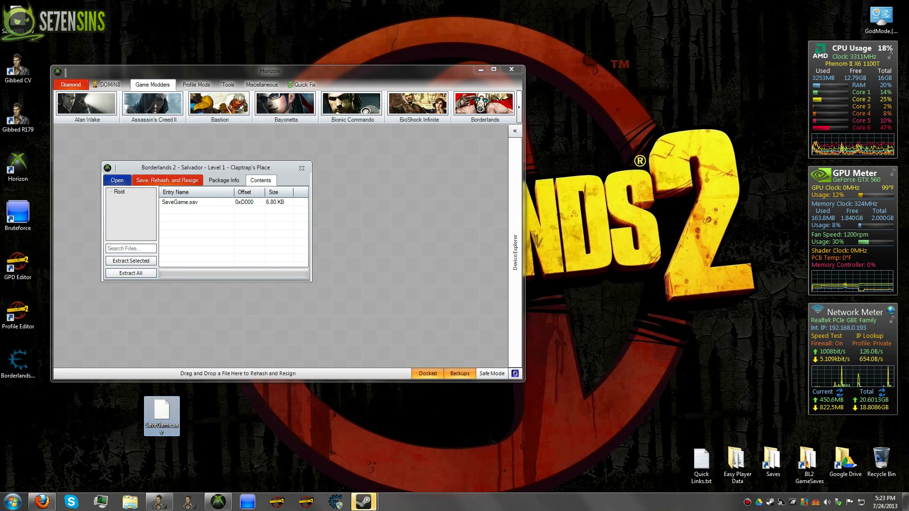
# - Switch to Gibbed's Borderlands 2 Save Editor and open SaveGame.sav from the desktop as an X360 save
pyautogui.click(159, 502)
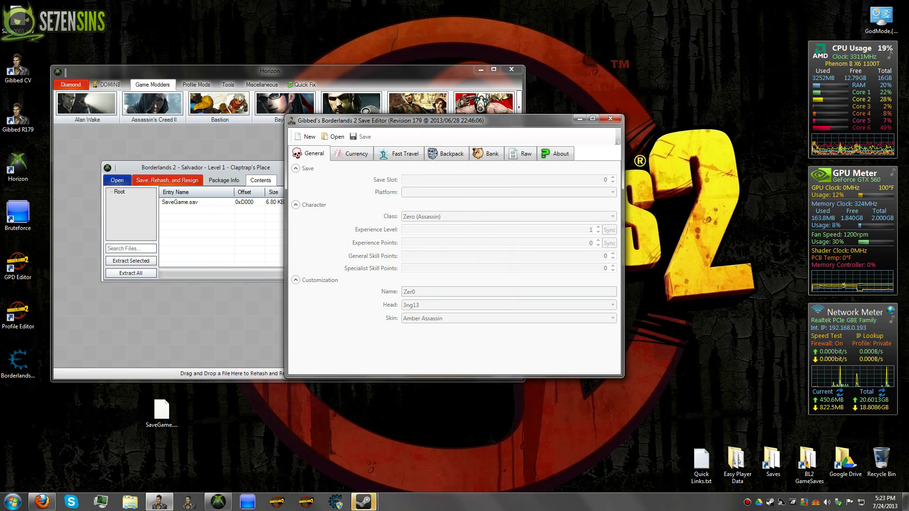
pyautogui.click(334, 137)
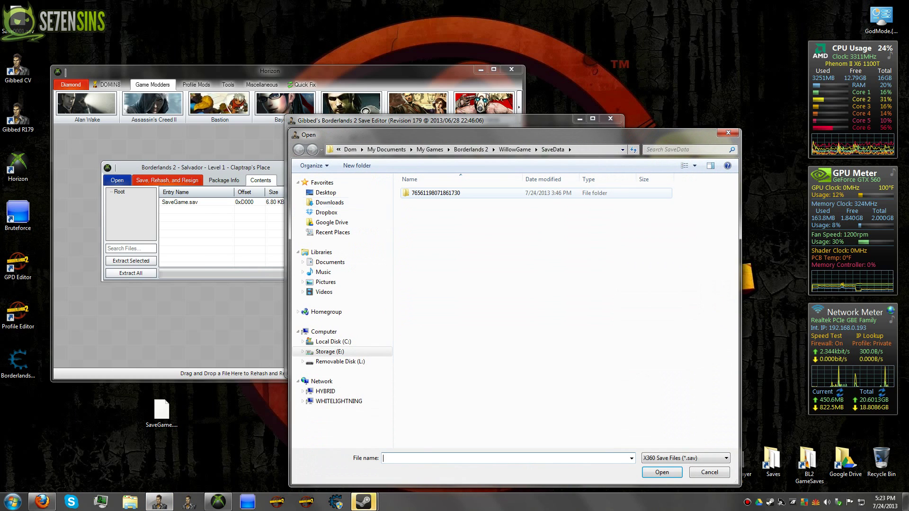
pyautogui.click(325, 192)
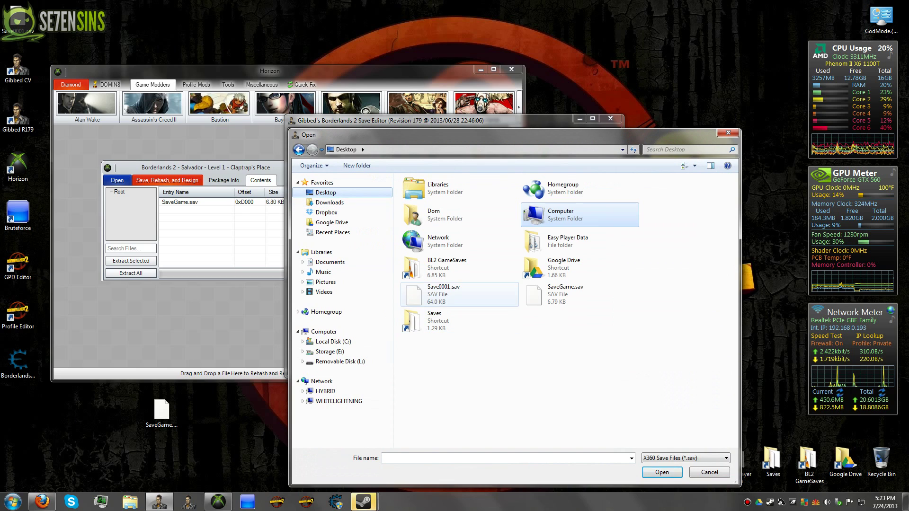
pyautogui.click(558, 295)
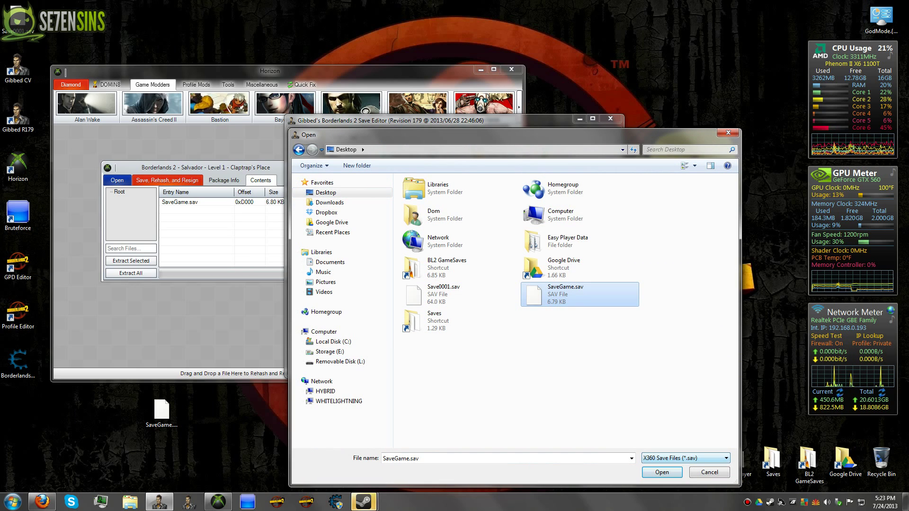
pyautogui.press('Return')
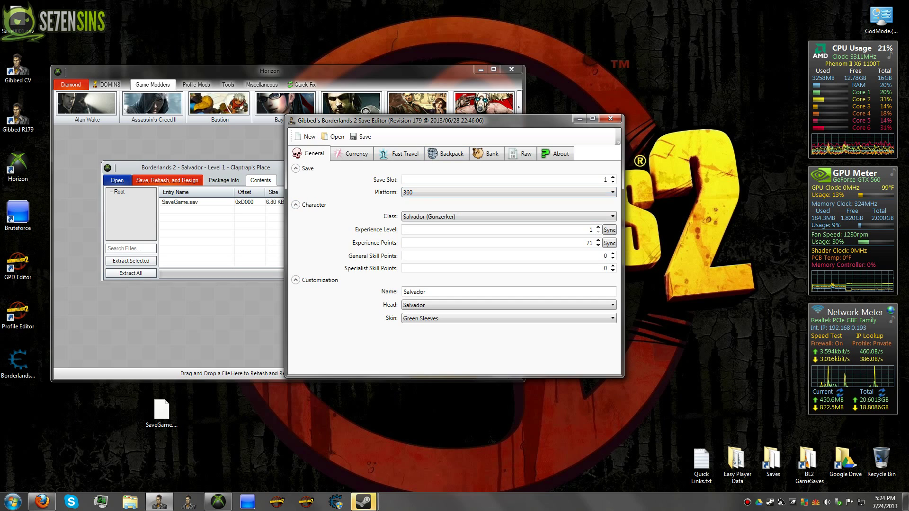
# - Look through the loaded save's currency, fast travel, backpack, bank and general character data
pyautogui.click(356, 154)
pyautogui.click(399, 154)
pyautogui.click(445, 153)
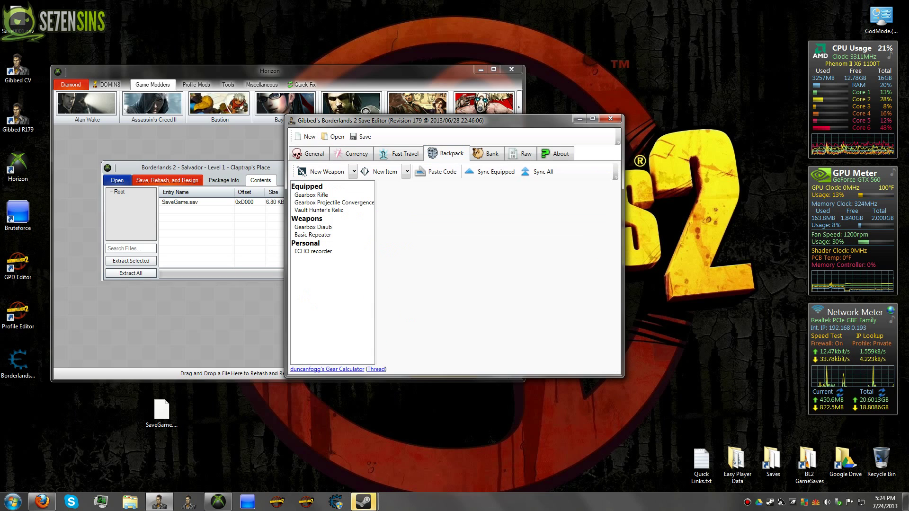
pyautogui.click(486, 153)
pyautogui.click(309, 153)
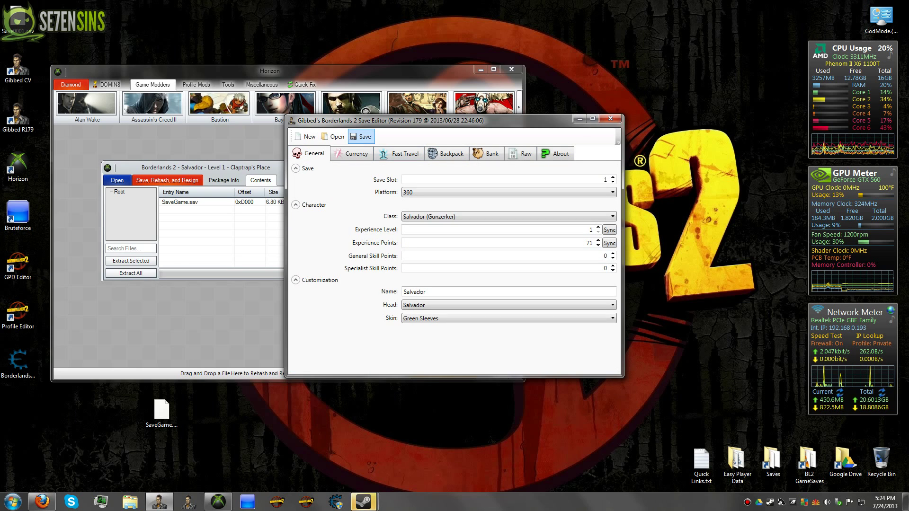
pyautogui.click(362, 137)
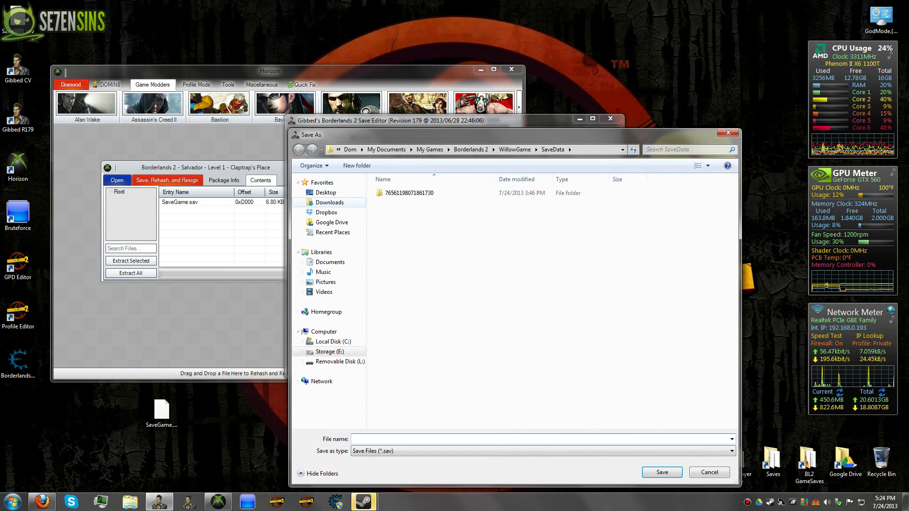
pyautogui.click(418, 268)
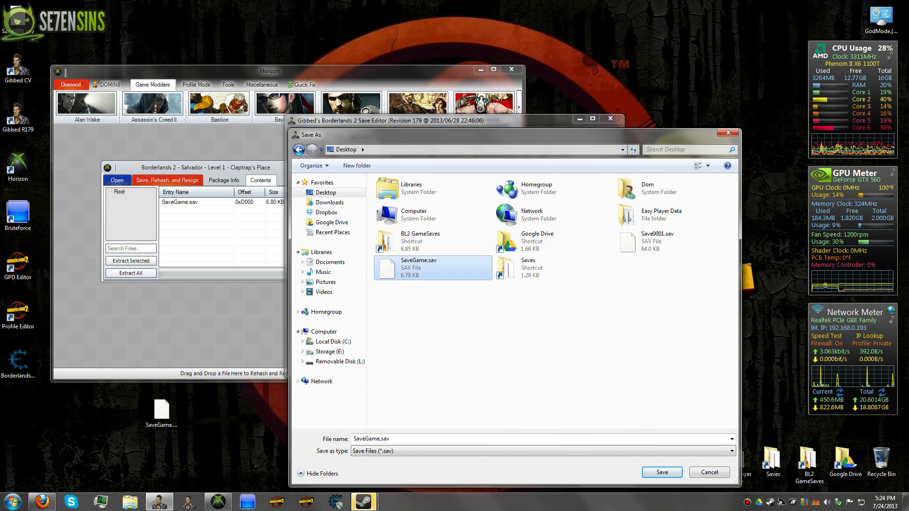
pyautogui.click(709, 473)
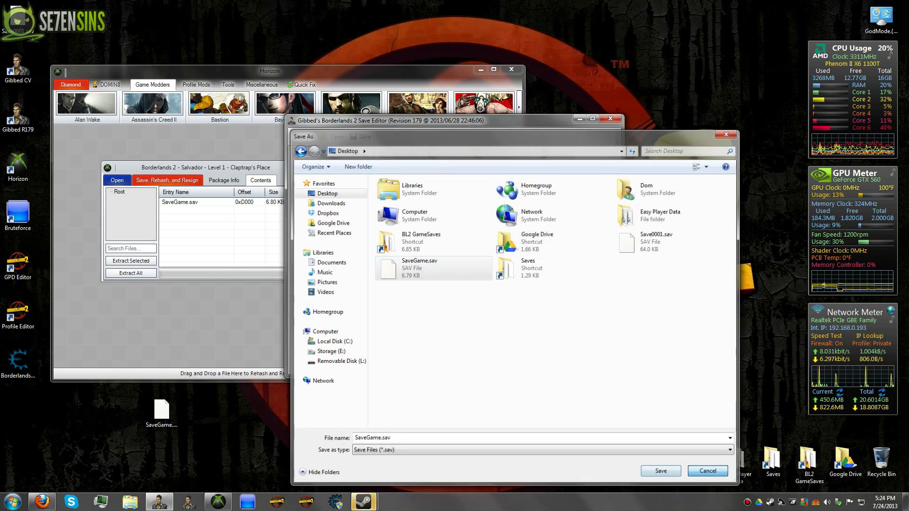
# - Close Gibbed's Borderlands 2 Save Editor and return to the Salvador save package in Horizon
pyautogui.click(610, 119)
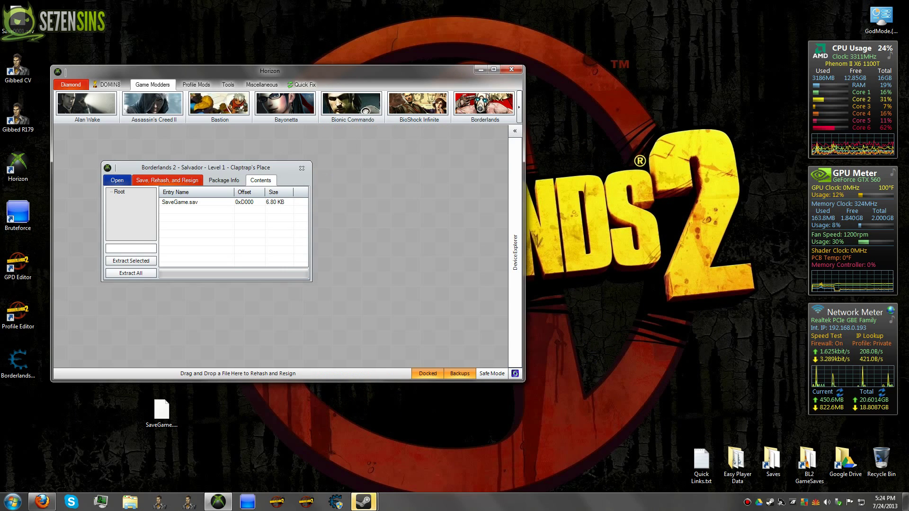
pyautogui.click(180, 202)
pyautogui.rightClick(203, 202)
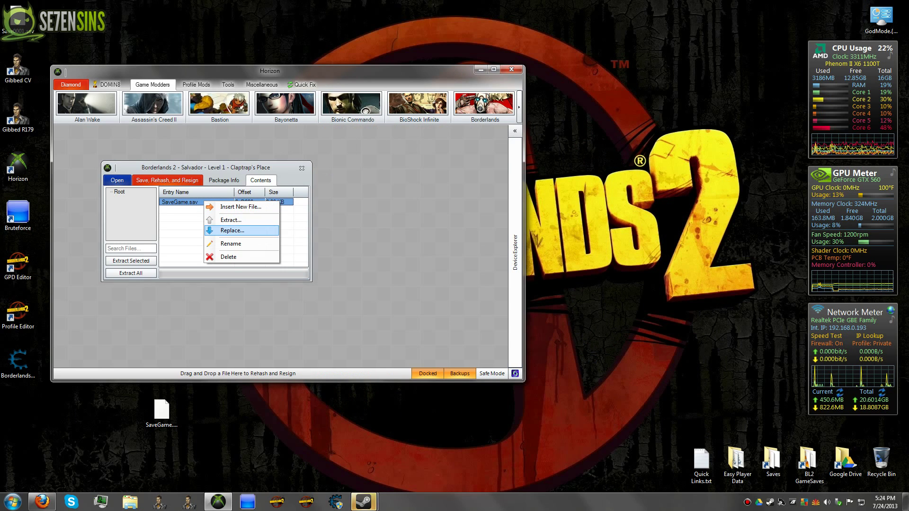
pyautogui.click(232, 230)
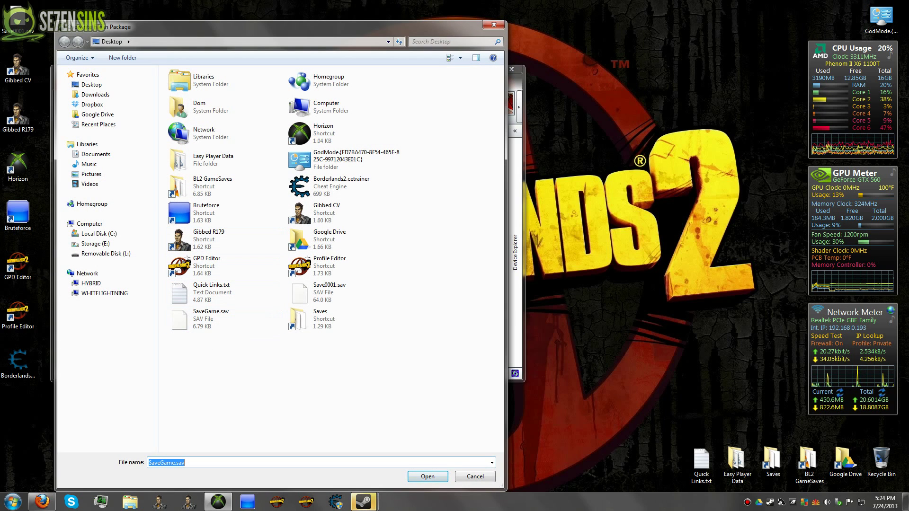
pyautogui.click(475, 476)
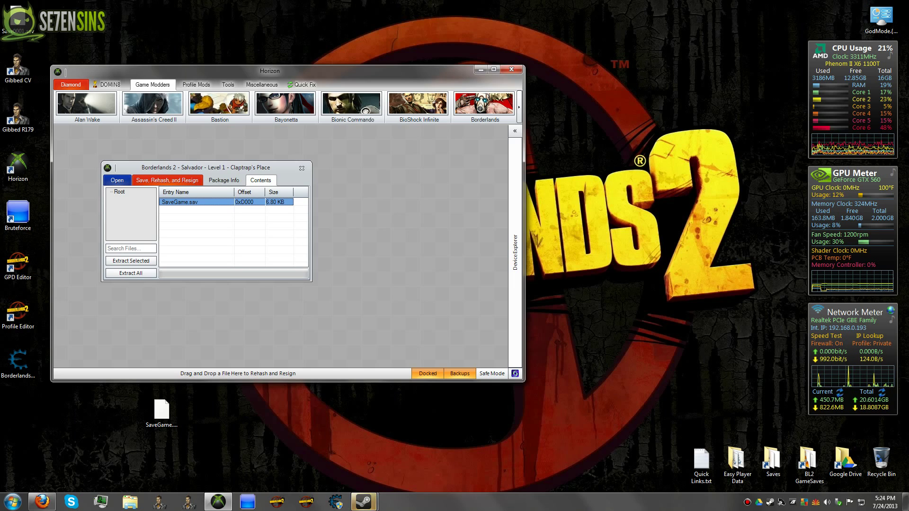
# - Show the flash drive's contents in Horizon's Device Explorer, move the package window clear of it, and reposition and slightly widen the Horizon window
pyautogui.click(515, 246)
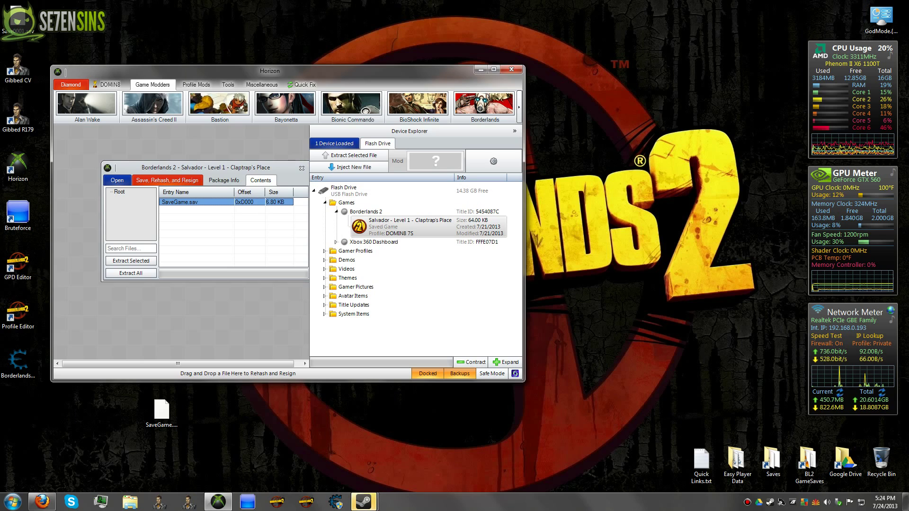
pyautogui.moveTo(269, 167); pyautogui.dragTo(227, 136)
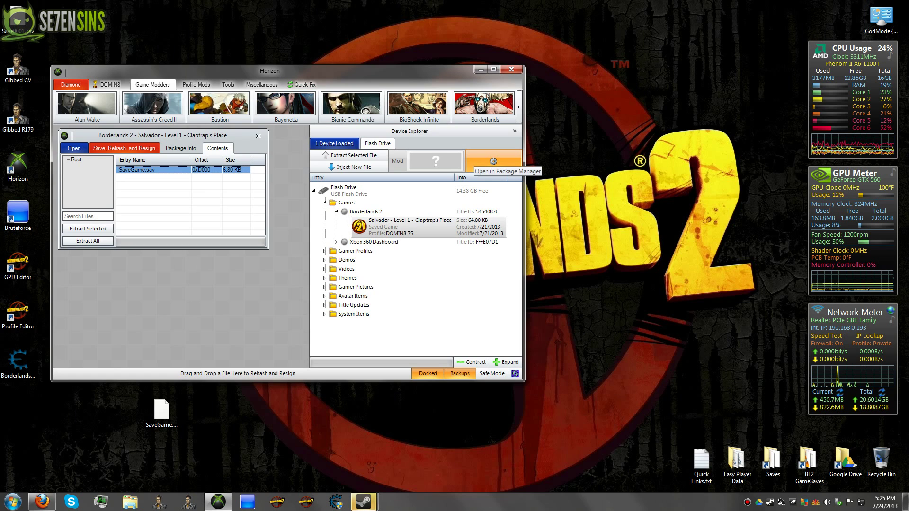
pyautogui.moveTo(398, 71); pyautogui.dragTo(303, 66)
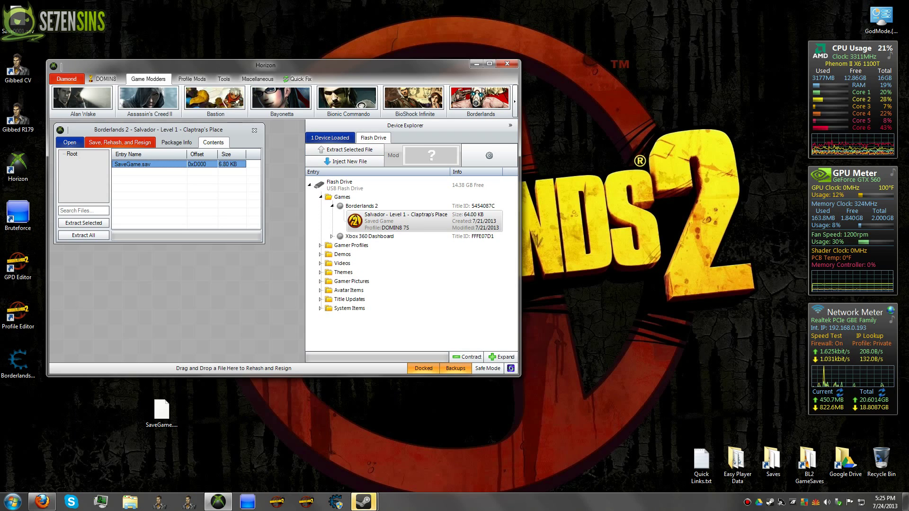
pyautogui.moveTo(520, 218)
pyautogui.mouseDown()
pyautogui.moveTo(506, 218)
pyautogui.moveTo(526, 217)
pyautogui.mouseUp()
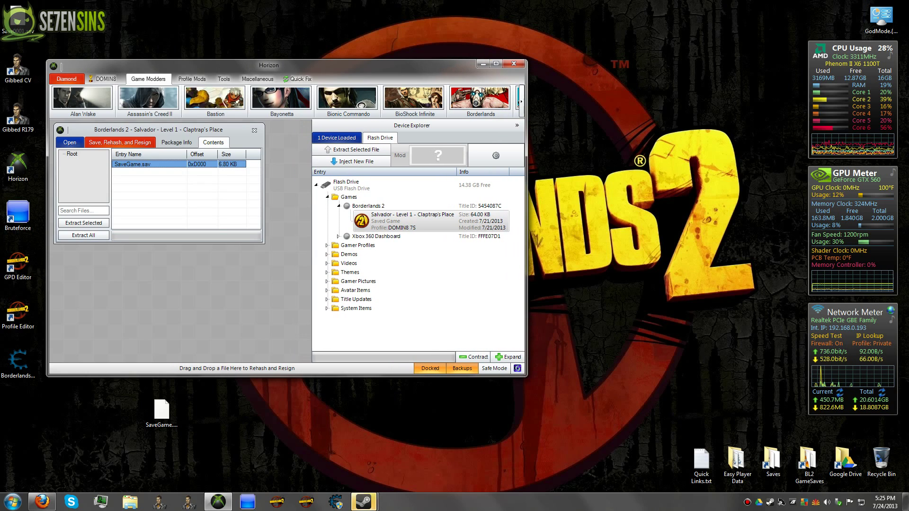